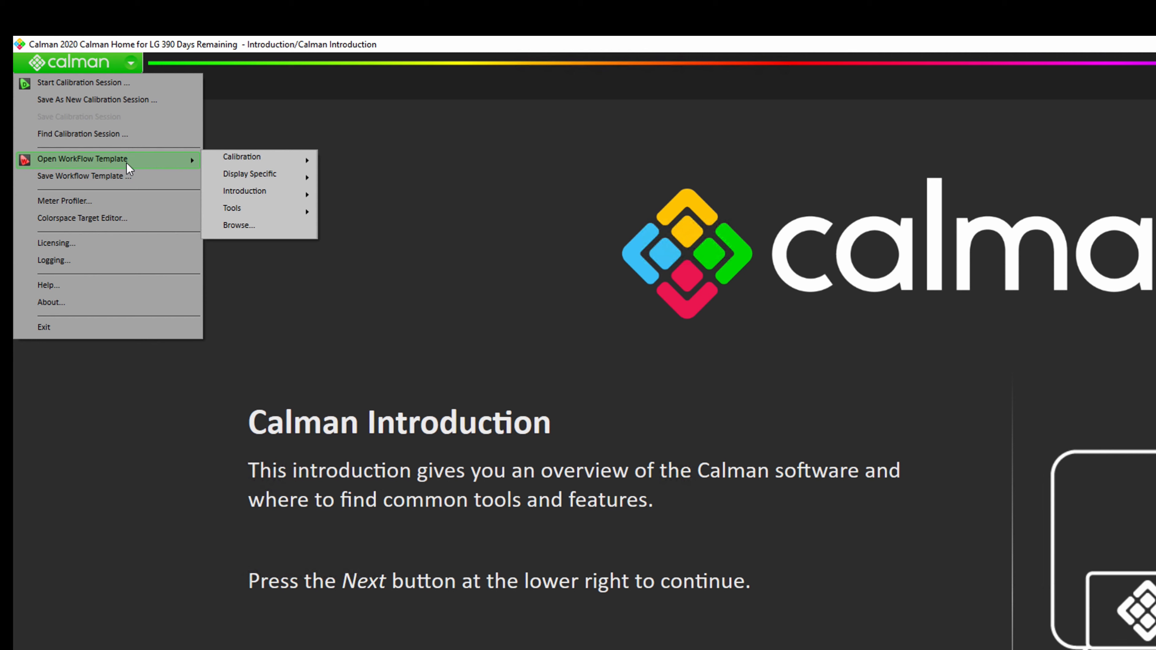
# Step: Load the LG AutoCal workflow with Dolby Vision content and continue to Session Setup
pyautogui.moveTo(227, 178)
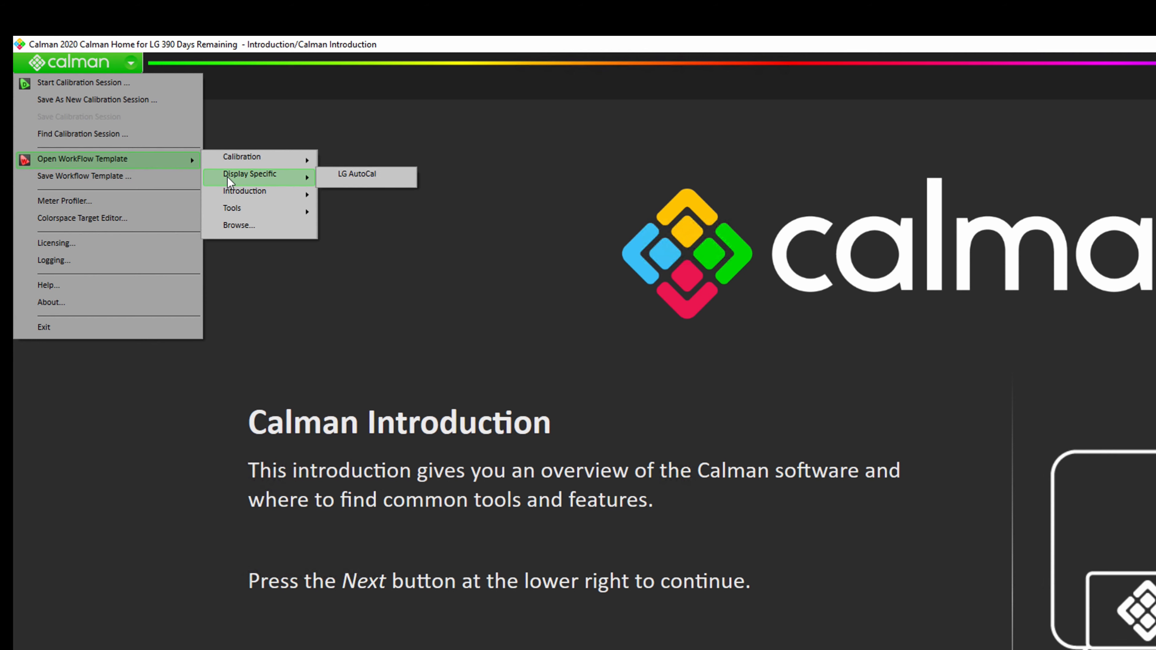
pyautogui.click(375, 181)
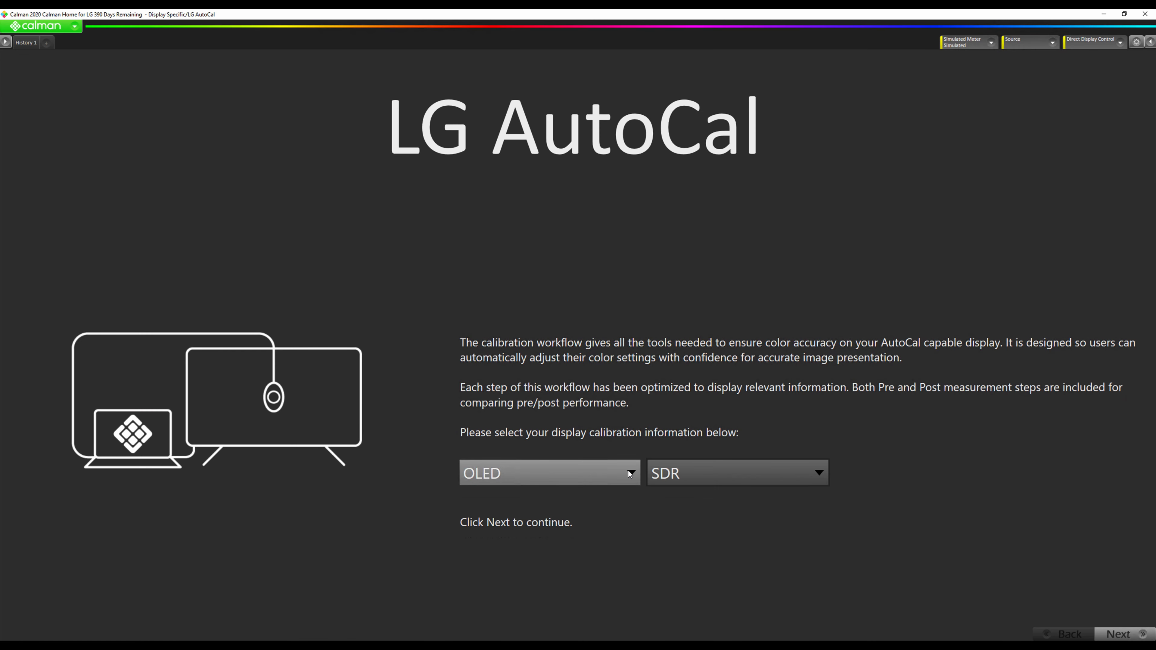
pyautogui.click(699, 473)
pyautogui.click(695, 551)
pyautogui.click(1124, 634)
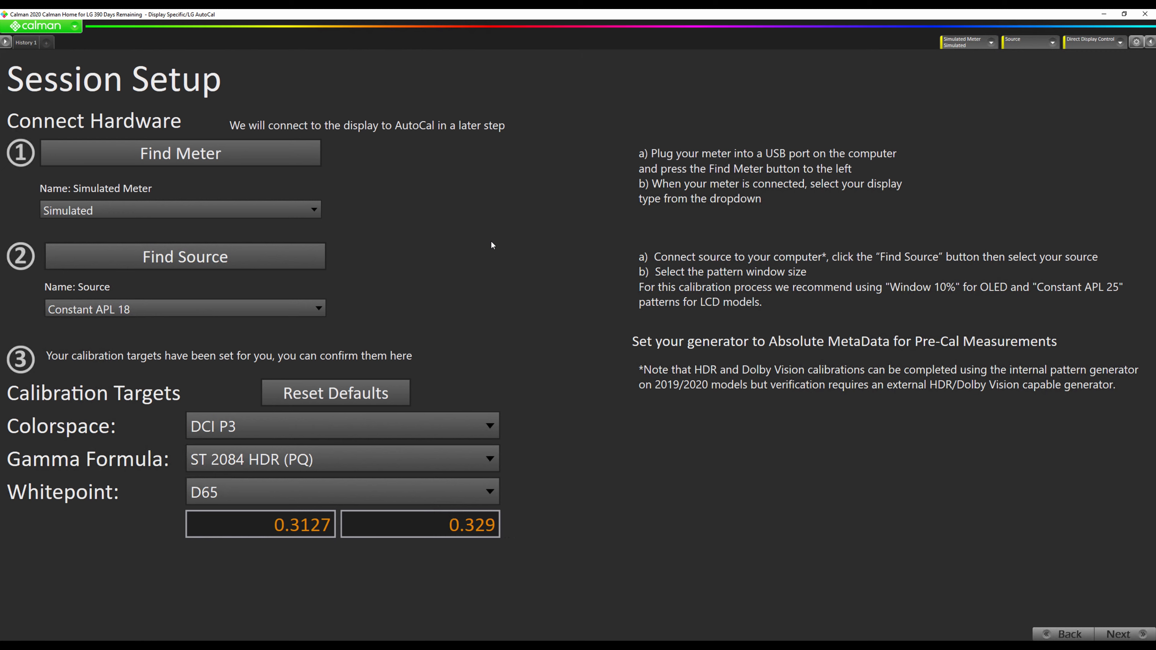
# Step: Connect the attached meter with its display type set to Raw XYZ
pyautogui.click(259, 150)
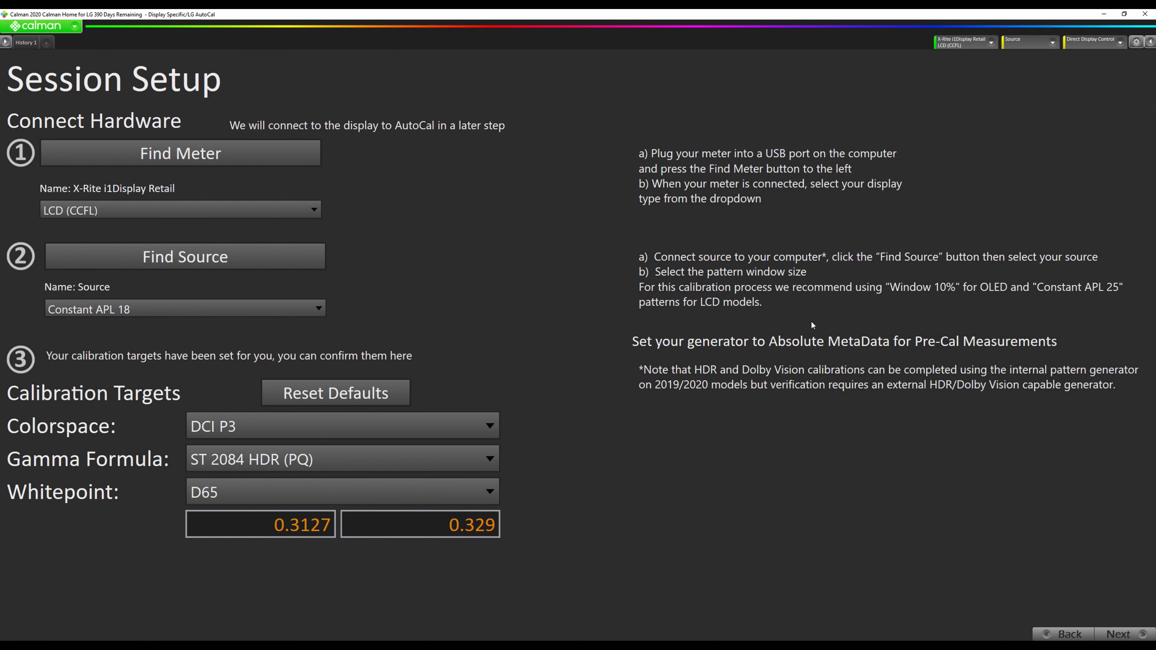
pyautogui.click(274, 203)
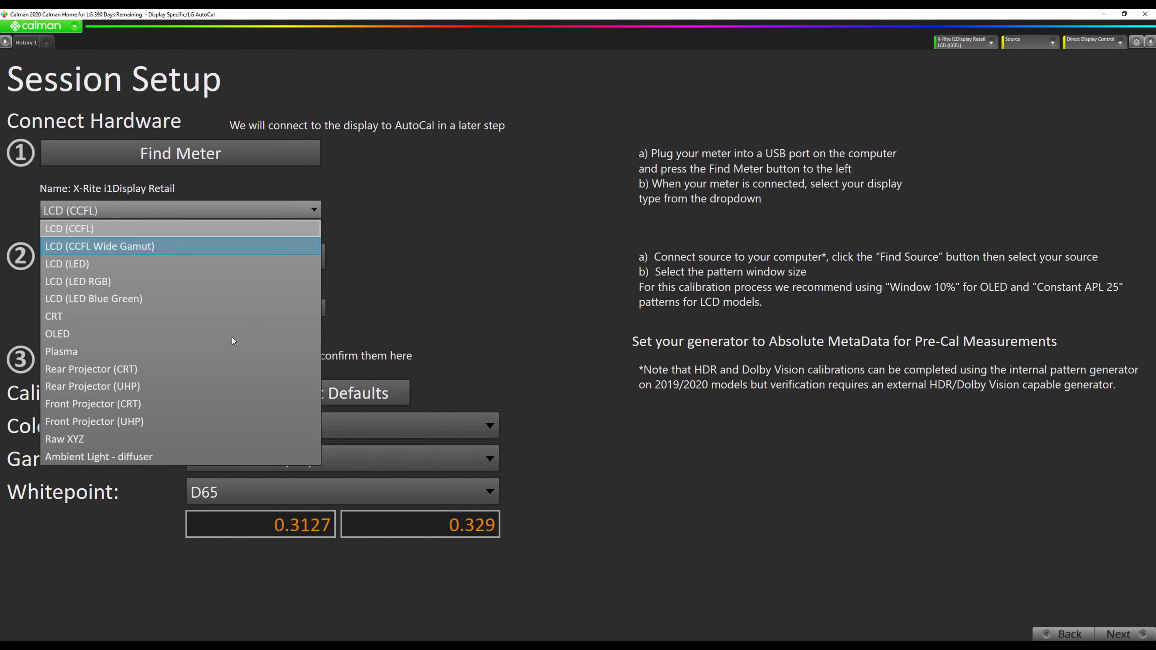
pyautogui.click(128, 435)
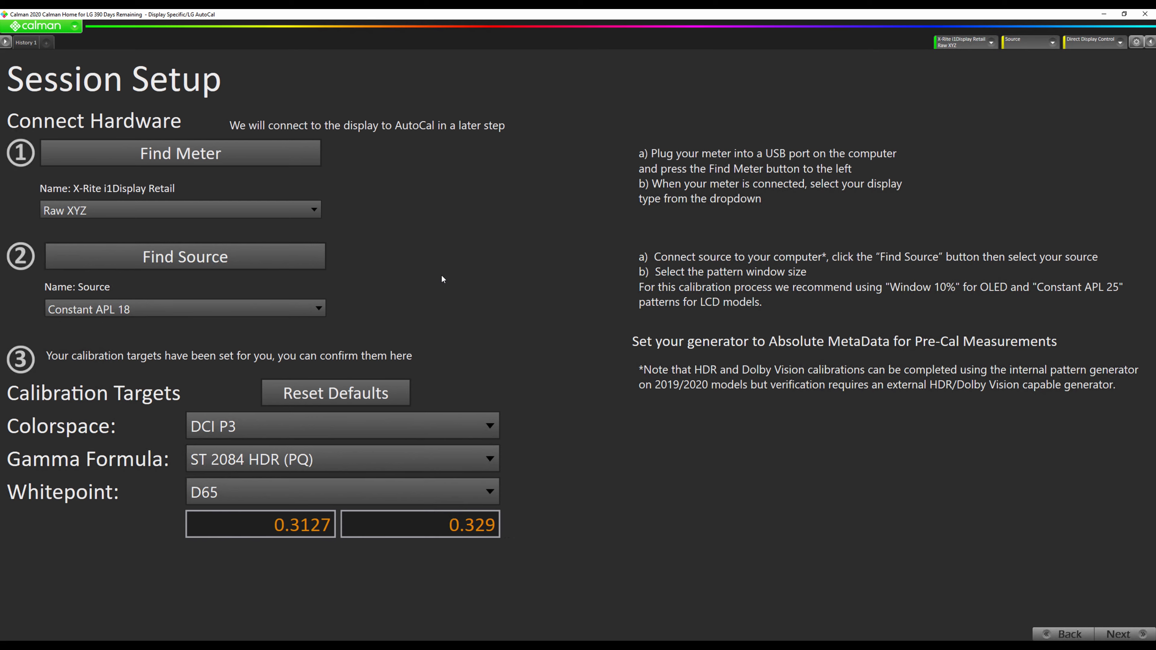
# Step: Enable the meter's Low Light Handler with a 5 Seconds low-light mode
pyautogui.click(962, 42)
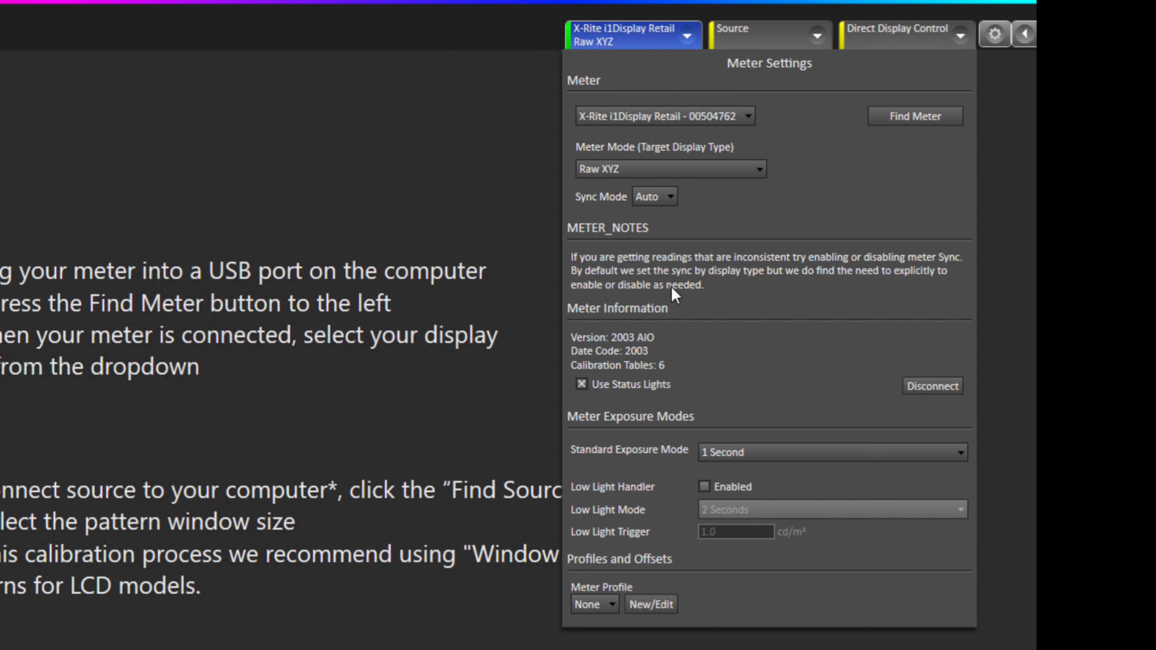
pyautogui.click(704, 487)
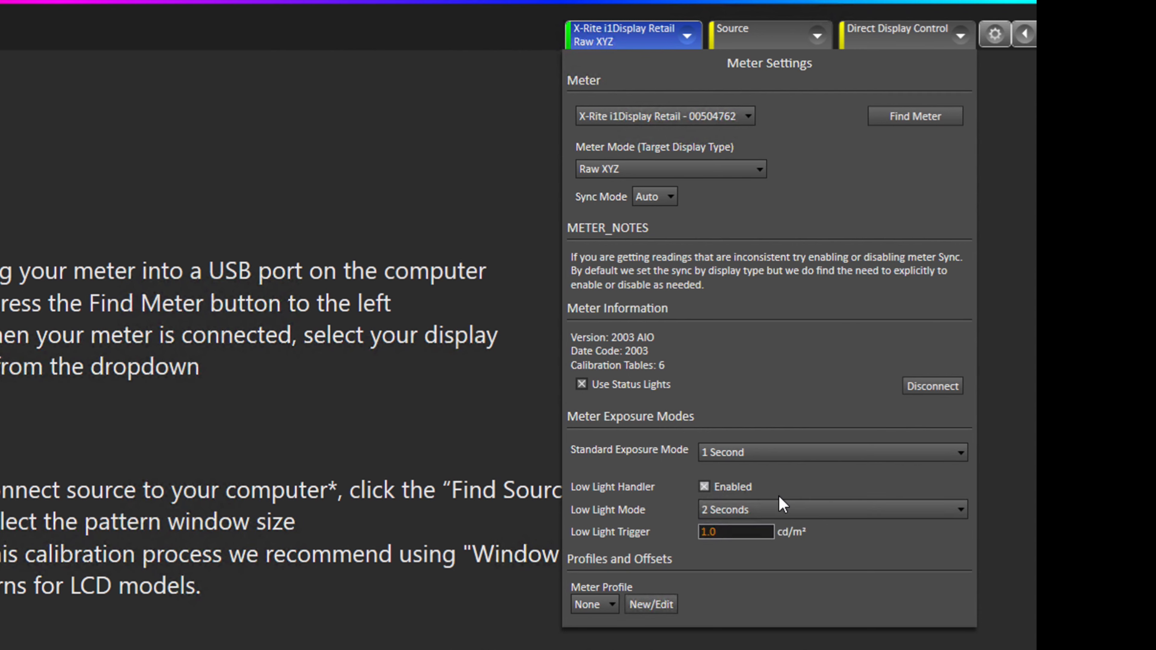
pyautogui.click(774, 509)
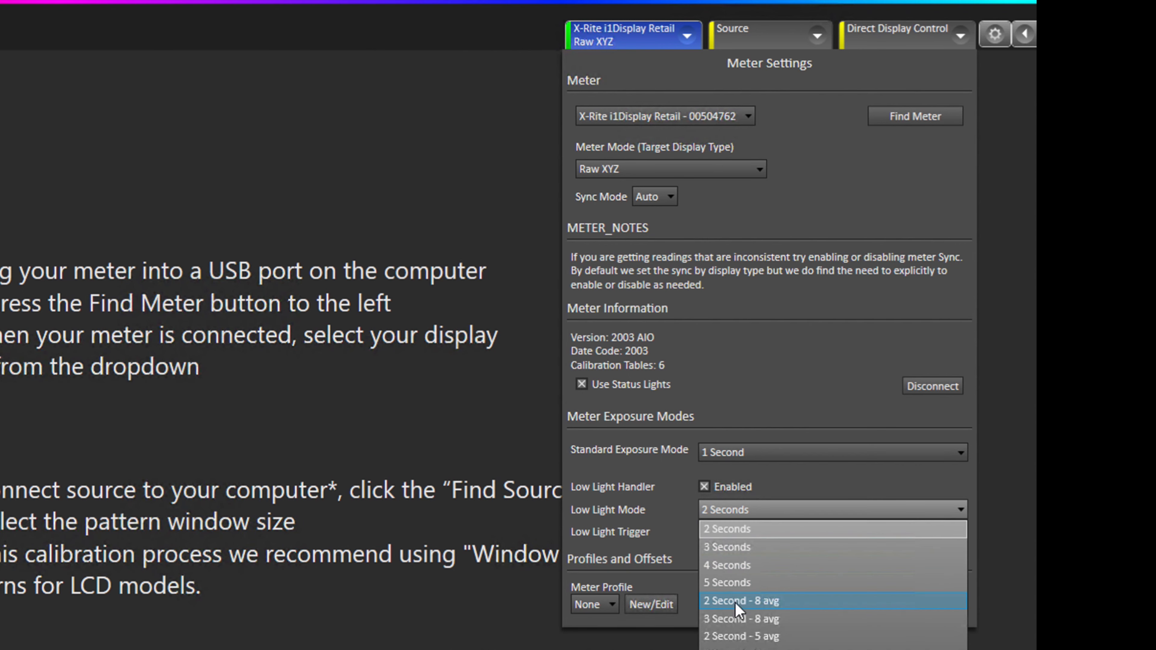
pyautogui.click(734, 587)
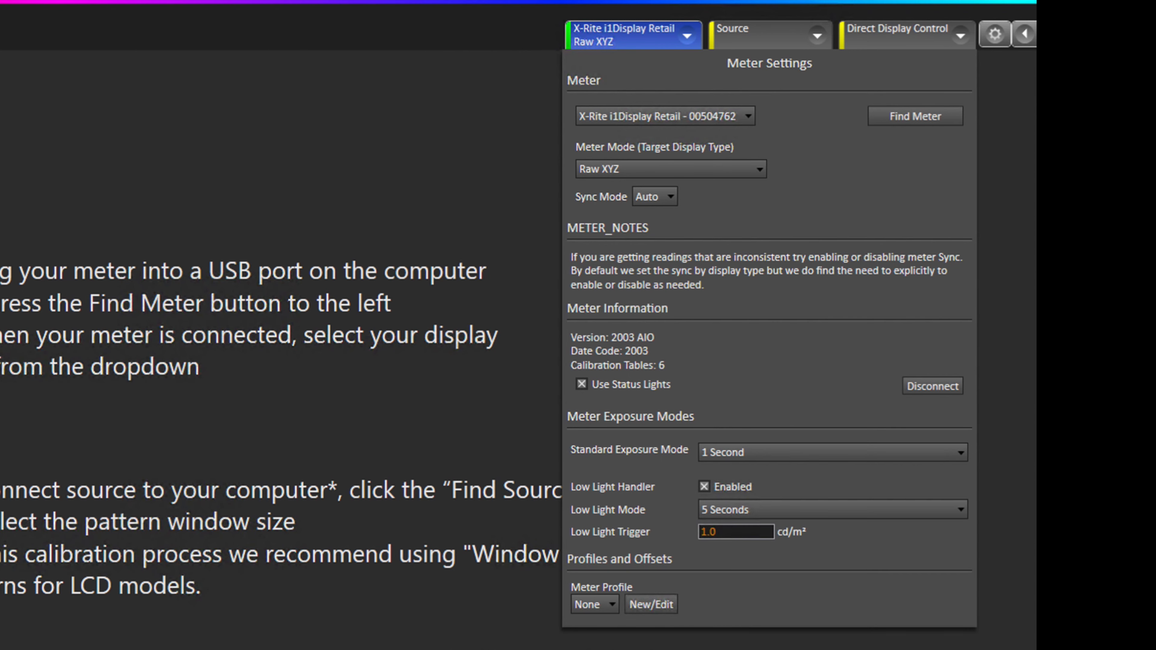
pyautogui.click(705, 533)
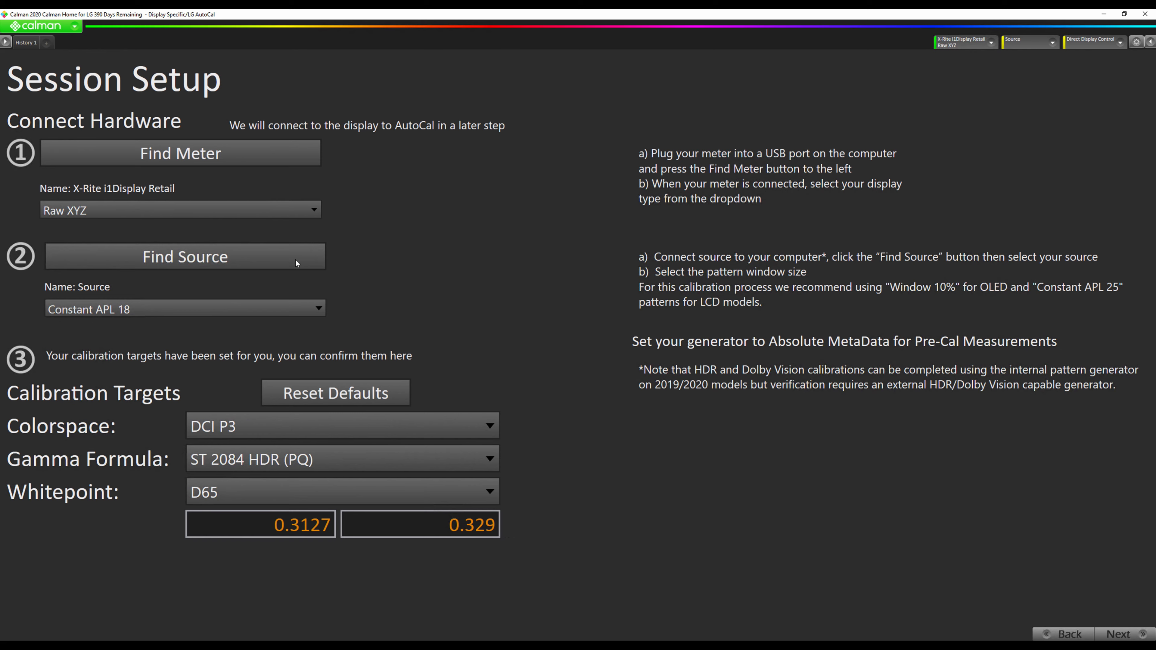
# Step: Set up an LG 2020 OLED pattern source at 192.168.29.222 and connect to it
pyautogui.click(231, 261)
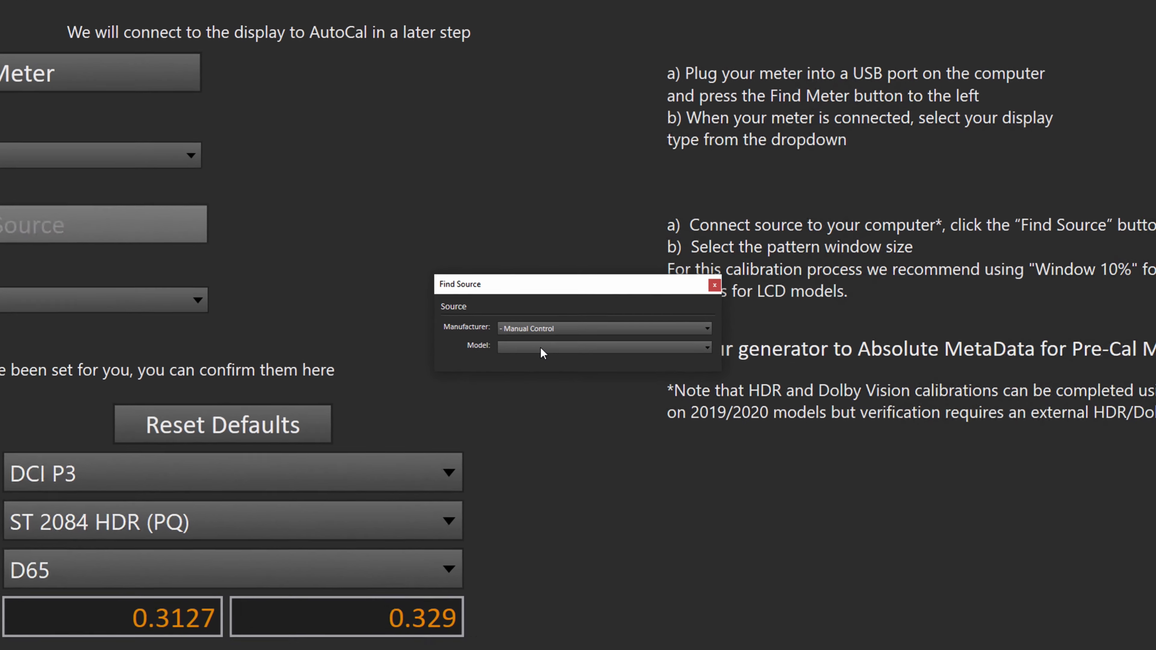
pyautogui.click(535, 331)
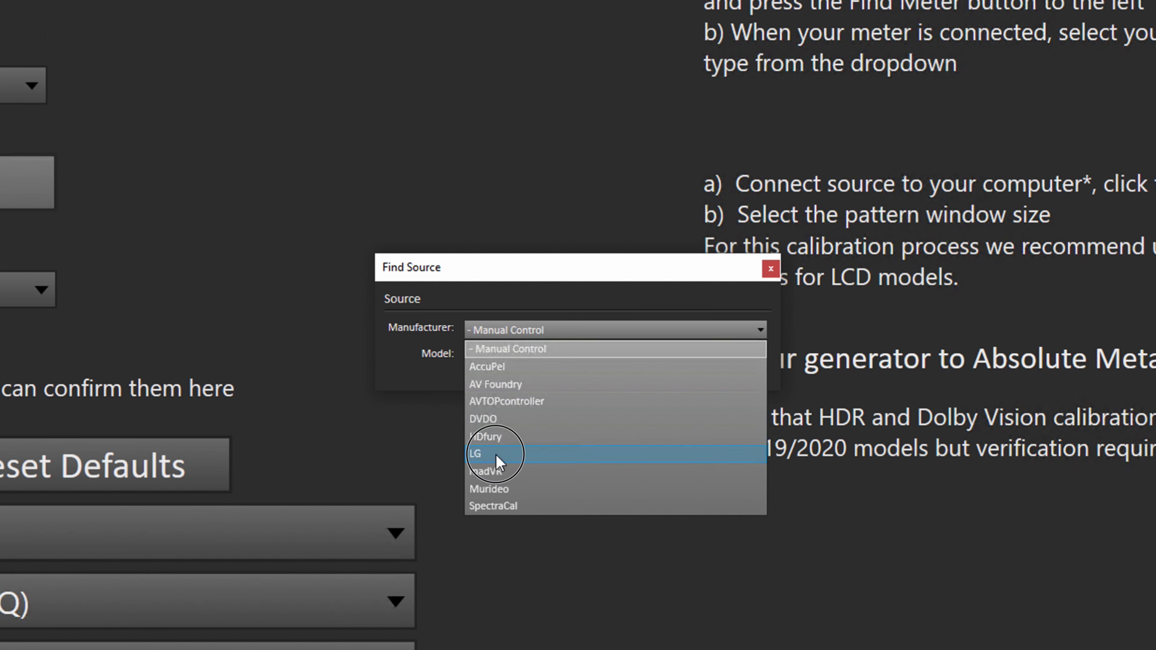
pyautogui.click(499, 456)
pyautogui.click(513, 355)
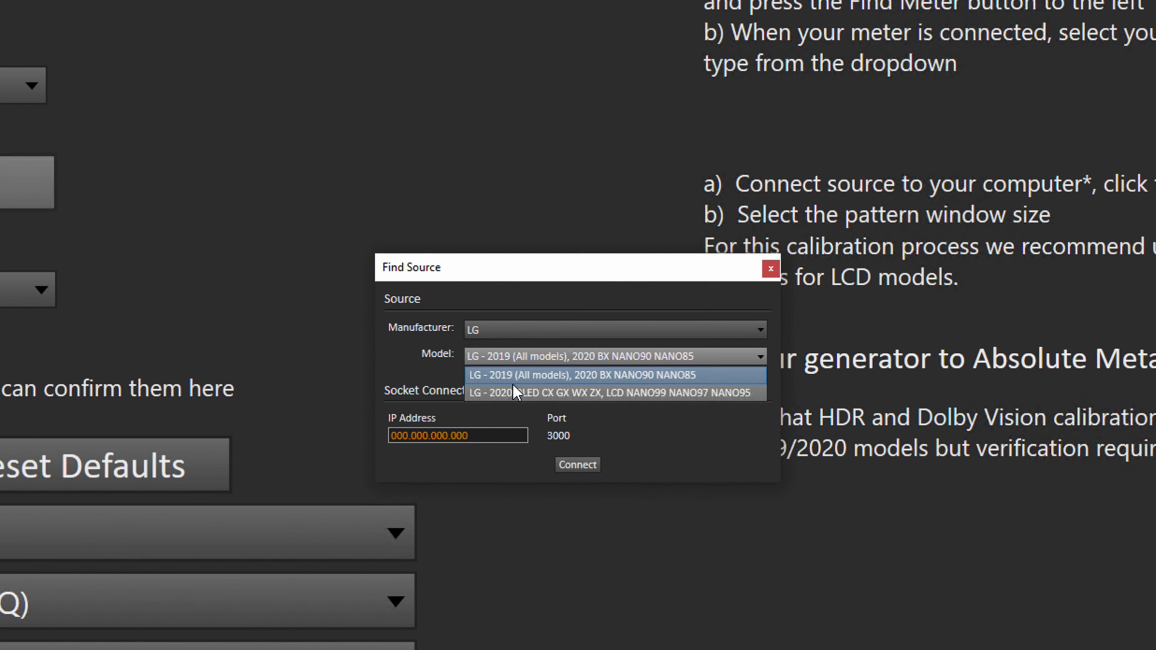
pyautogui.click(513, 393)
pyautogui.click(484, 435)
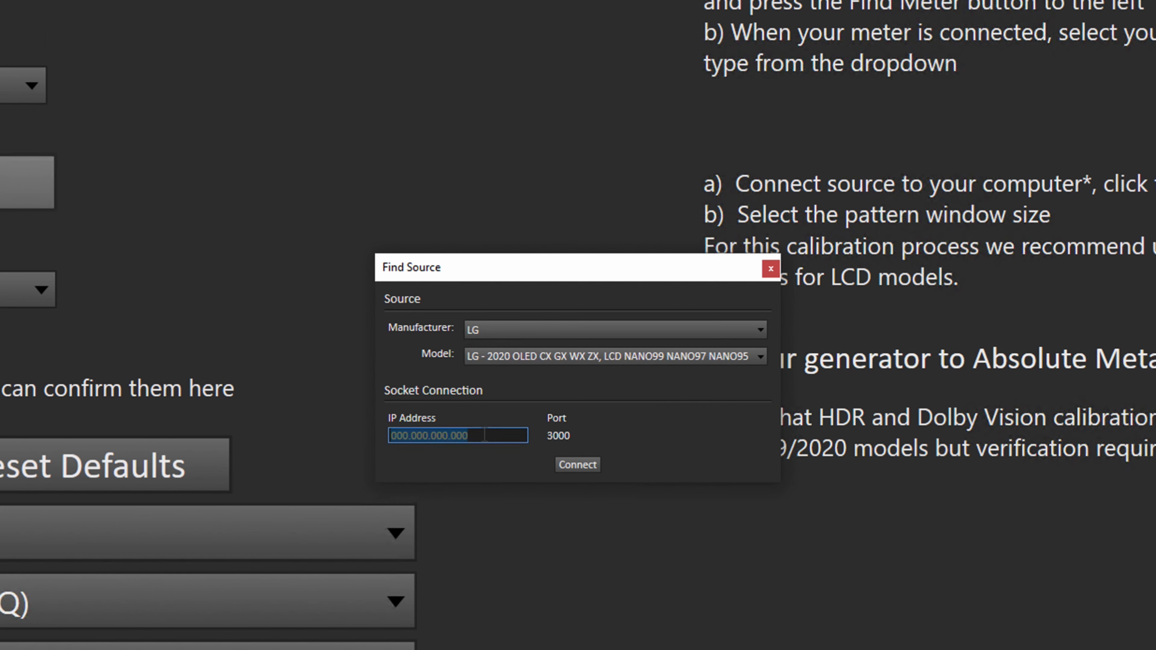
pyautogui.write('1')
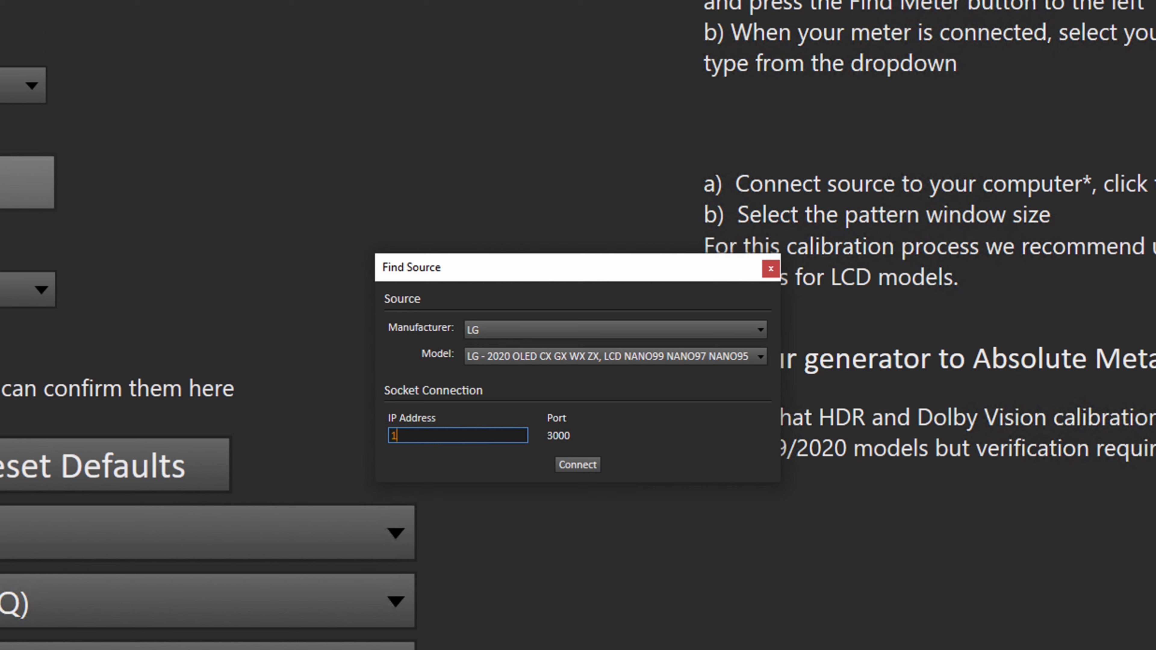
pyautogui.write('92.168.29.222')
pyautogui.click(594, 467)
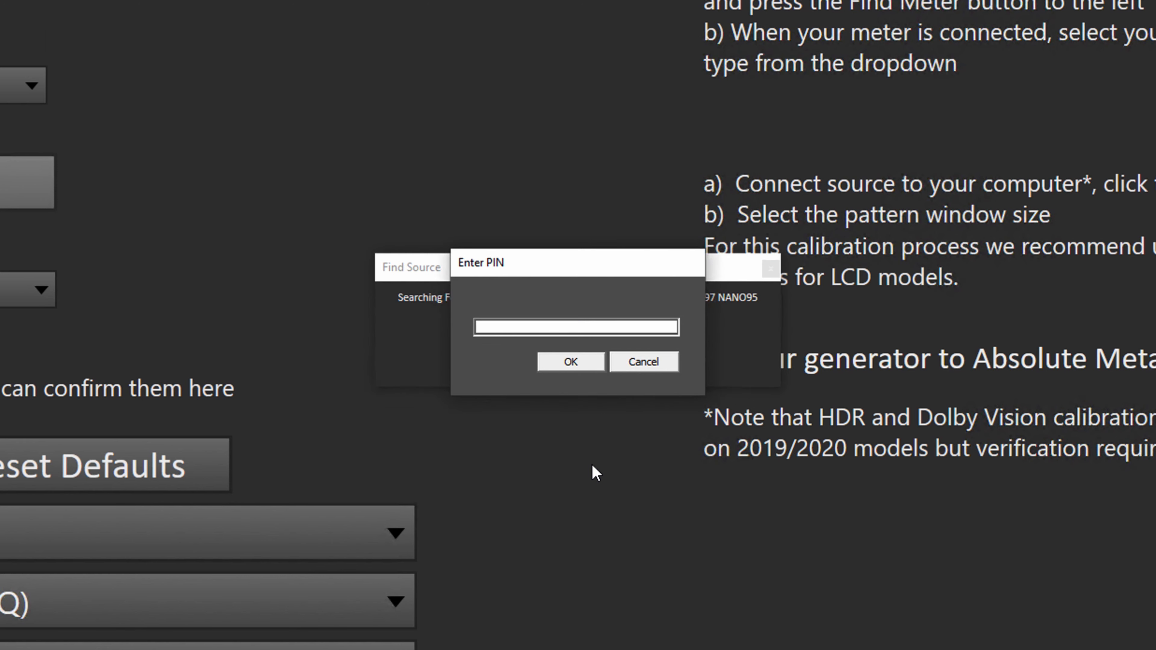
# Step: Enter the TV's pairing PIN and confirm to finish pairing the source
pyautogui.click(529, 327)
pyautogui.write('63535773')
pyautogui.click(568, 362)
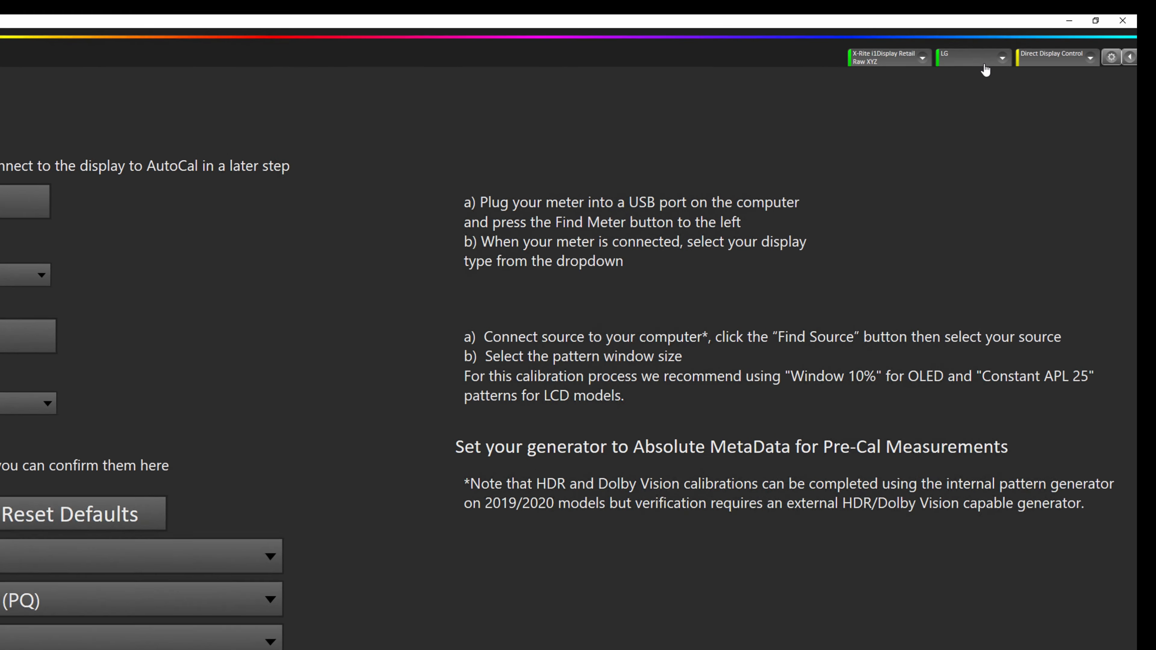
# Step: Change the LG source's colorspace from SDR 709 to HDR 2020 in Source Settings
pyautogui.click(983, 63)
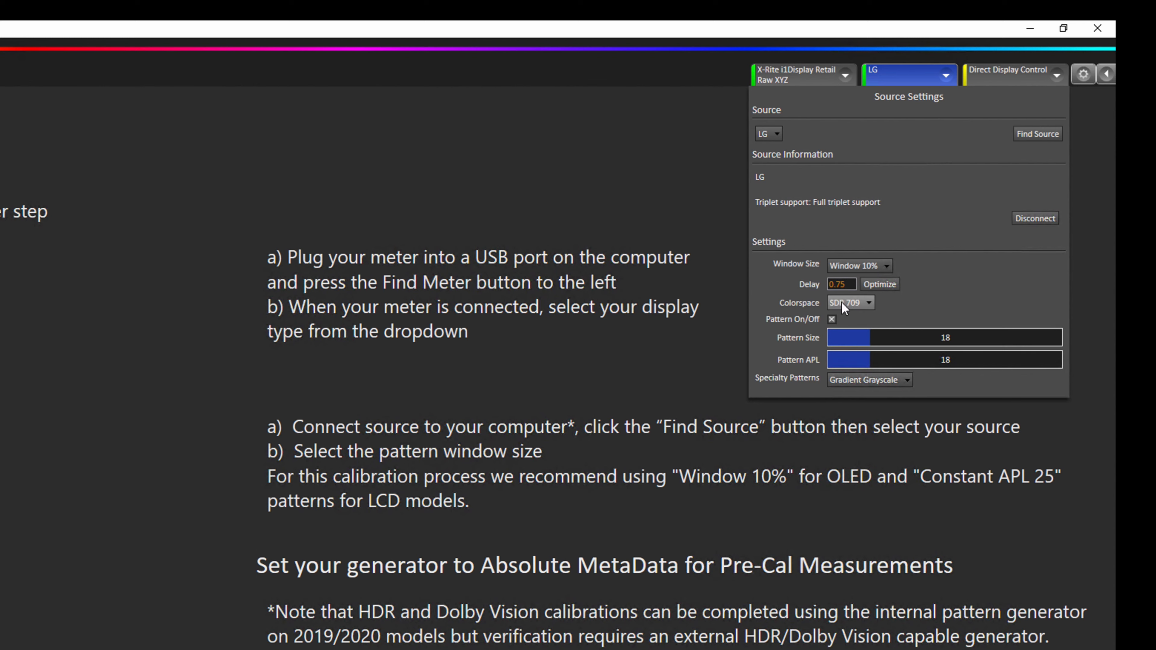
pyautogui.click(842, 306)
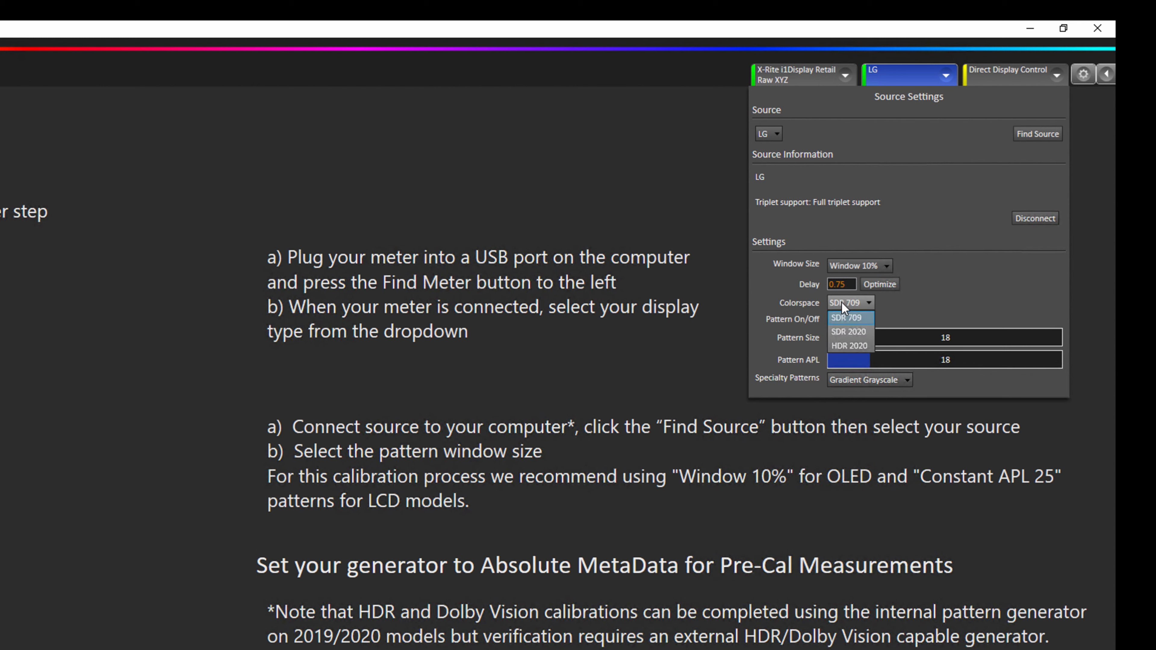
pyautogui.click(849, 346)
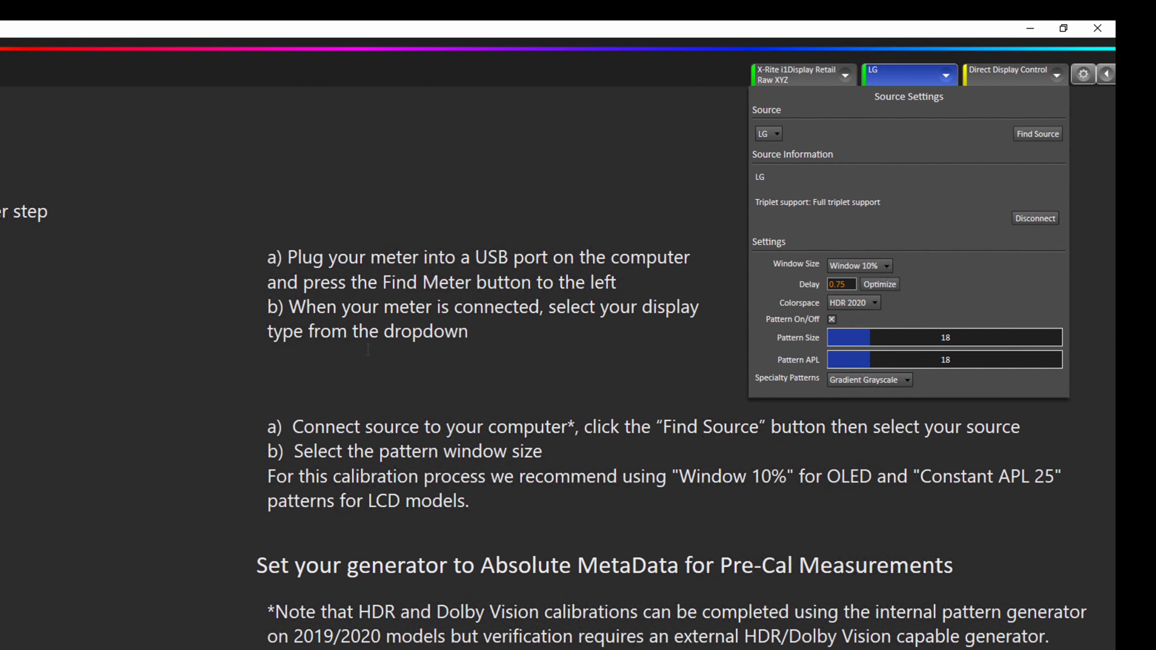
pyautogui.click(921, 77)
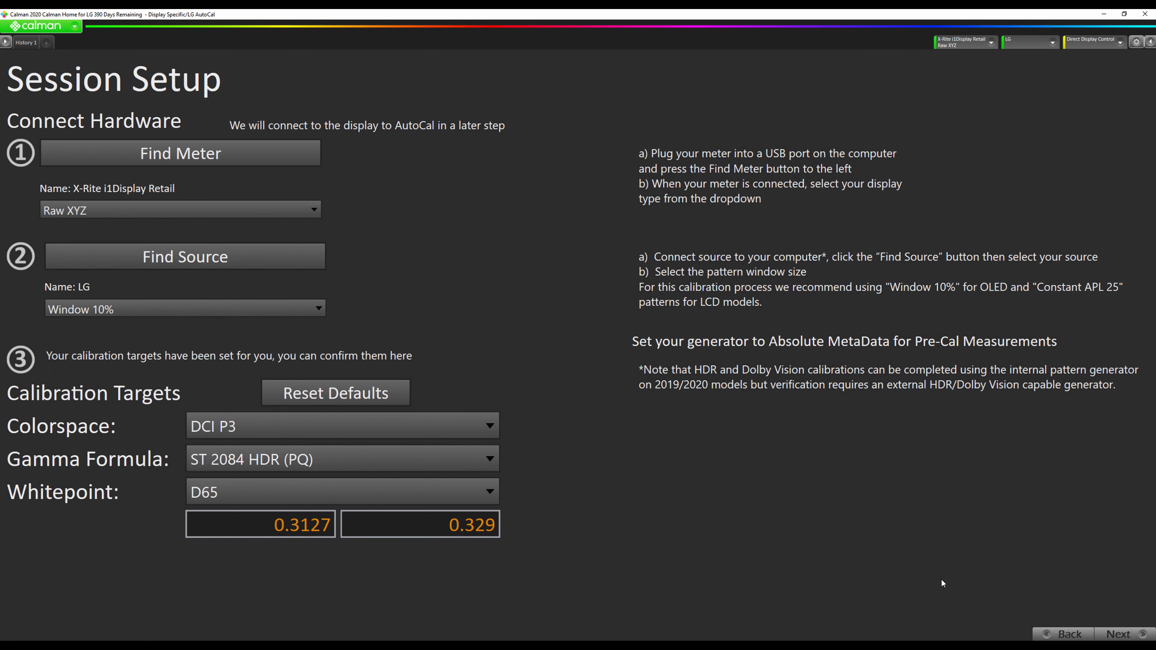
# Step: Advance through display-mode verification and pre-calibration pages to Connect to LG TV
pyautogui.click(1122, 637)
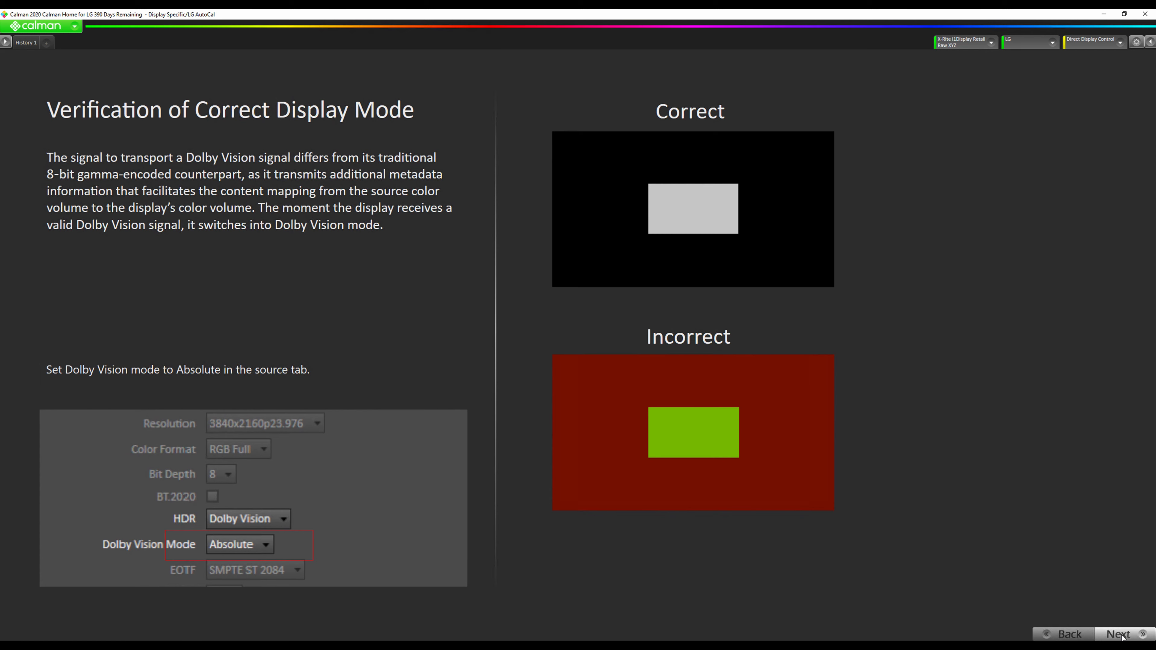
pyautogui.click(1121, 635)
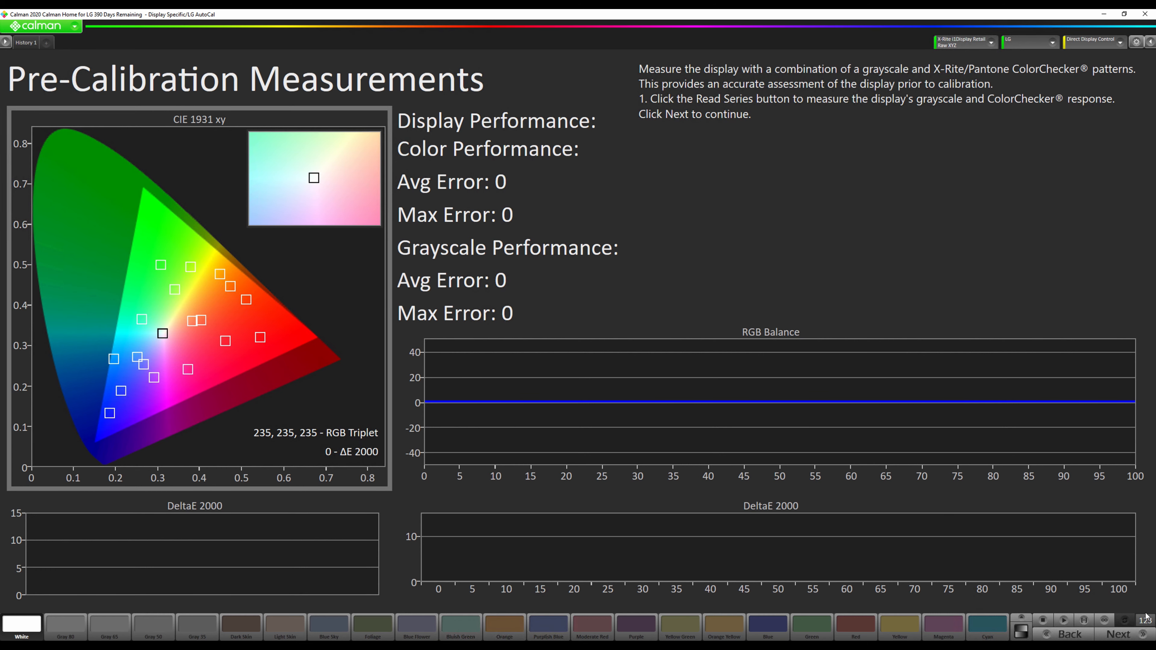
pyautogui.click(1140, 637)
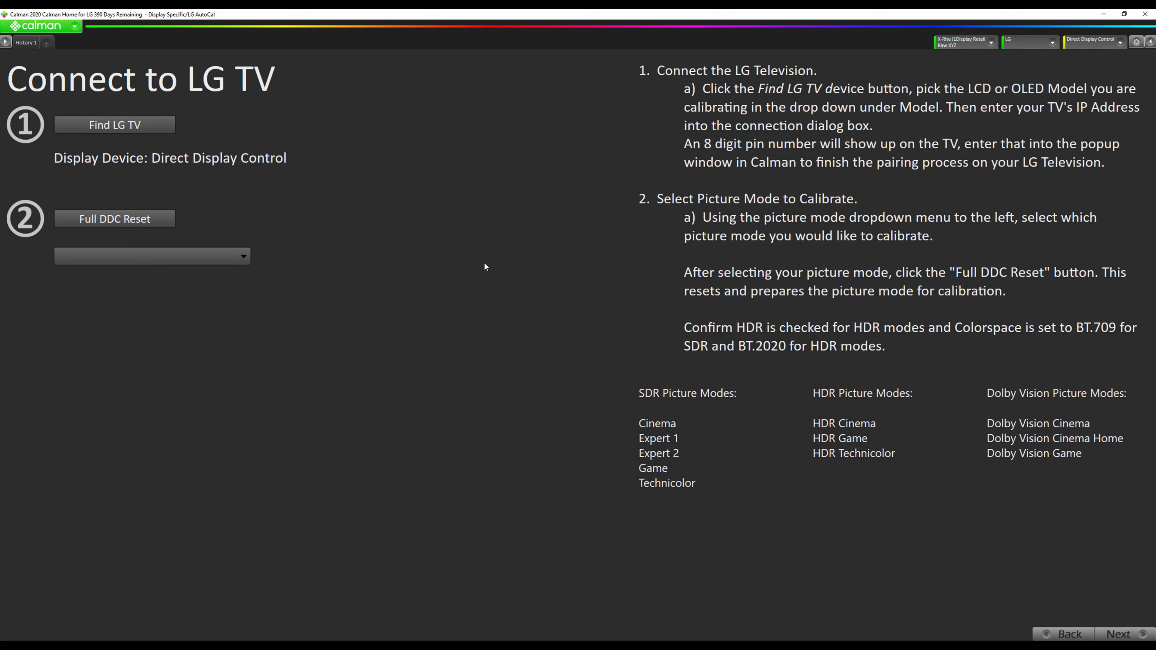
# Step: Connect the 2020 Alpha 9 G3 OLED model at IP 192.168.29.222 as the display
pyautogui.click(116, 129)
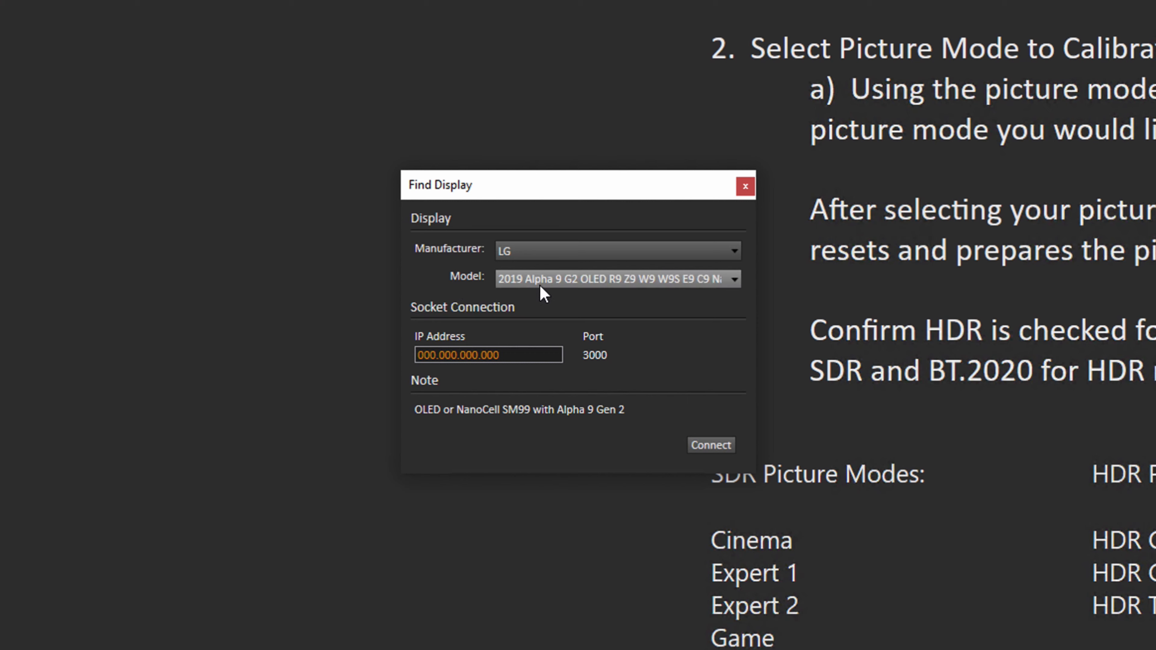
pyautogui.click(547, 282)
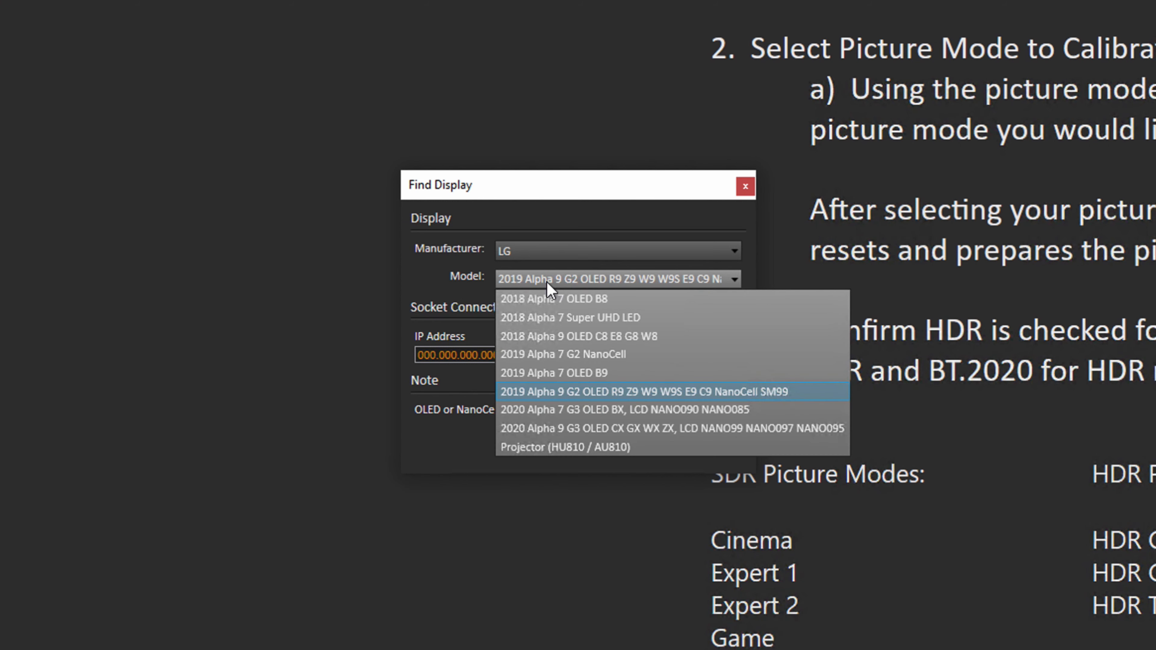
pyautogui.click(595, 429)
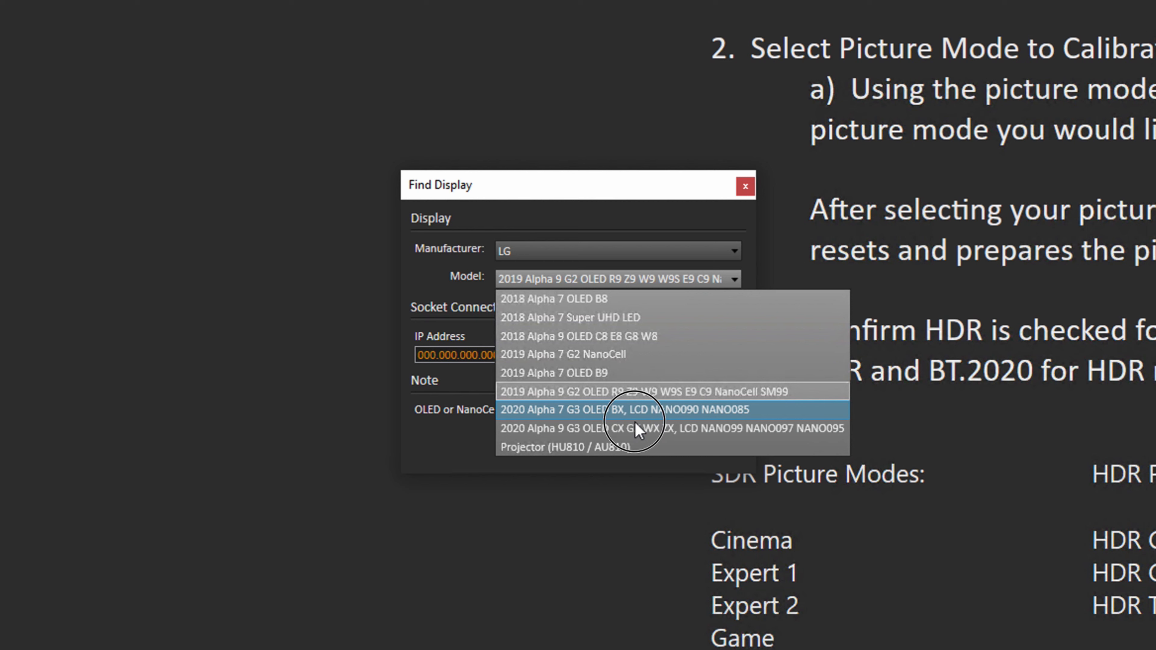
pyautogui.click(622, 430)
pyautogui.click(532, 357)
pyautogui.write('192')
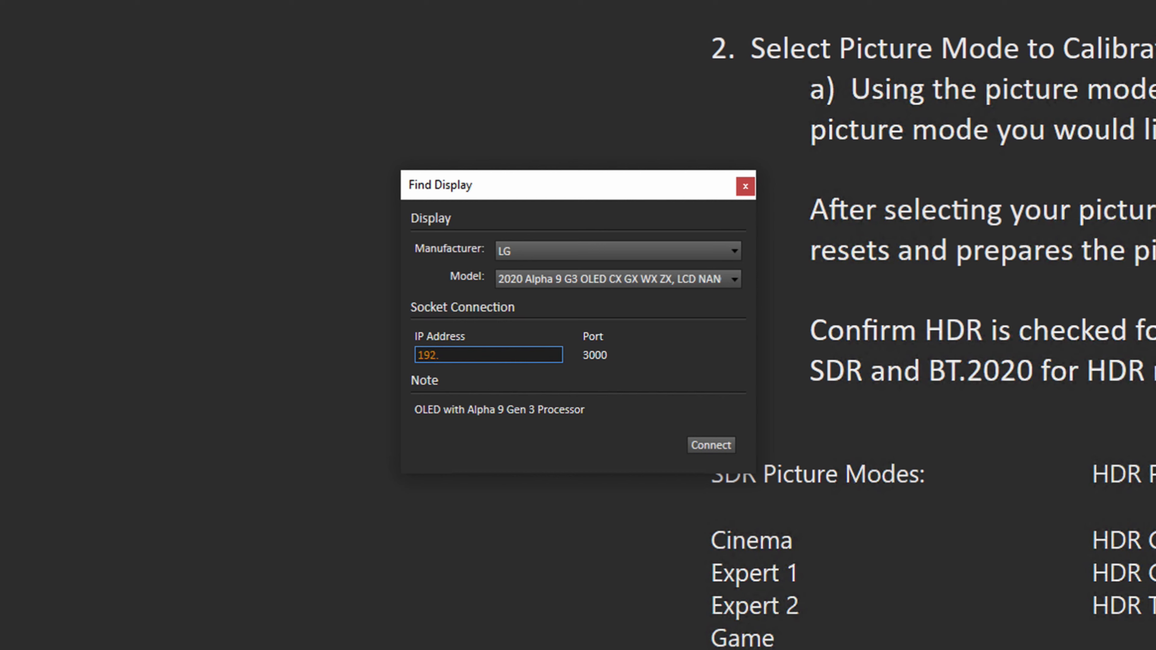
pyautogui.write('.168.29.222')
pyautogui.click(710, 446)
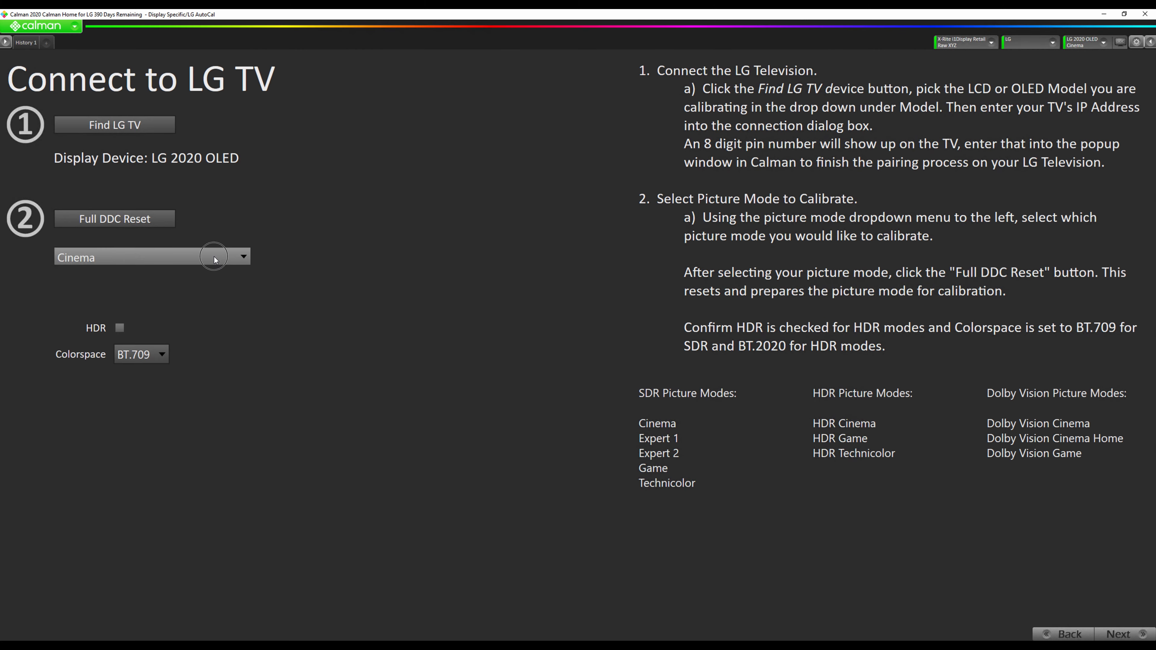
# Step: Select Dolby Vision Cinema picture mode, run a Full DDC Reset, and move to calibration-enable
pyautogui.click(214, 257)
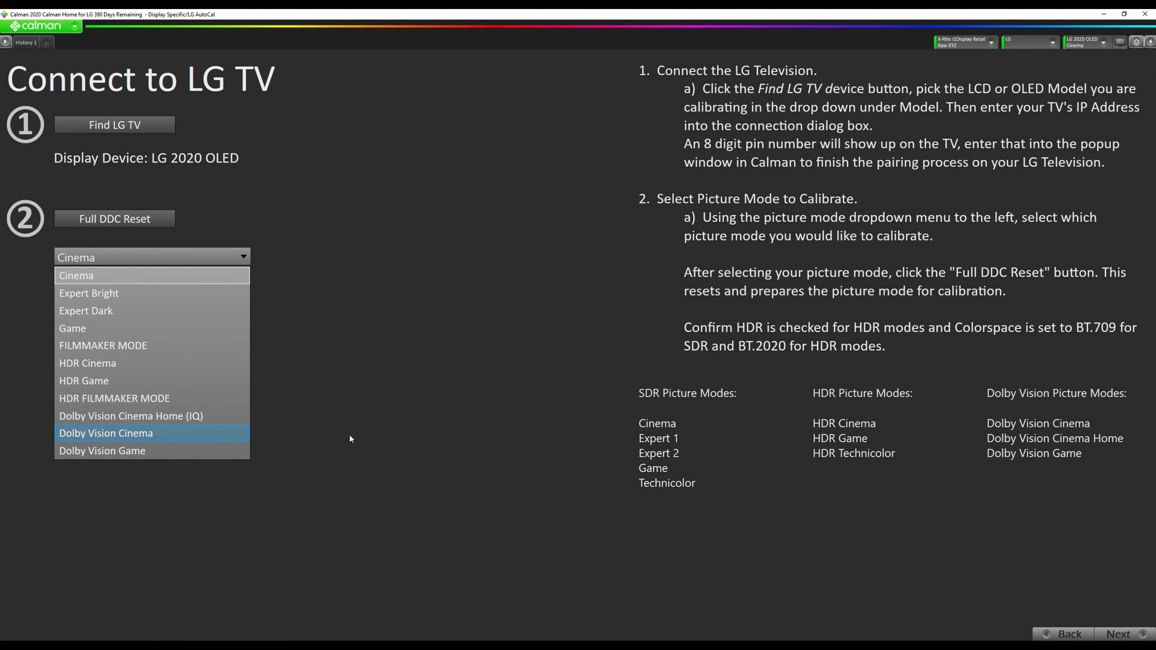
pyautogui.press('Return')
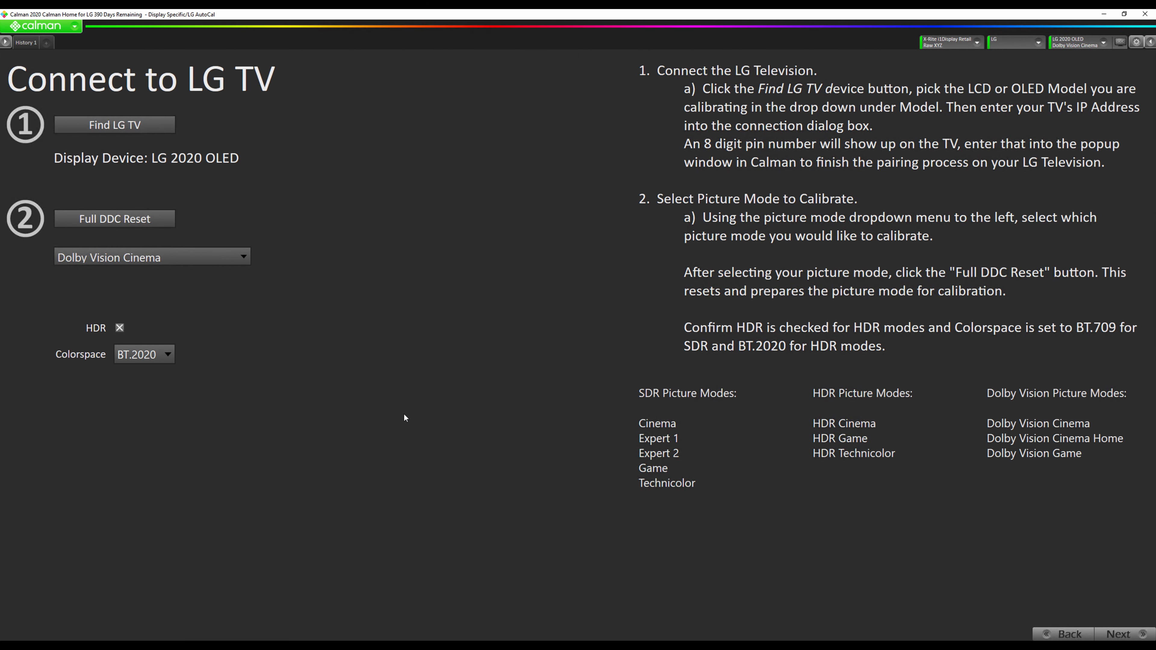
pyautogui.click(121, 218)
pyautogui.click(1120, 634)
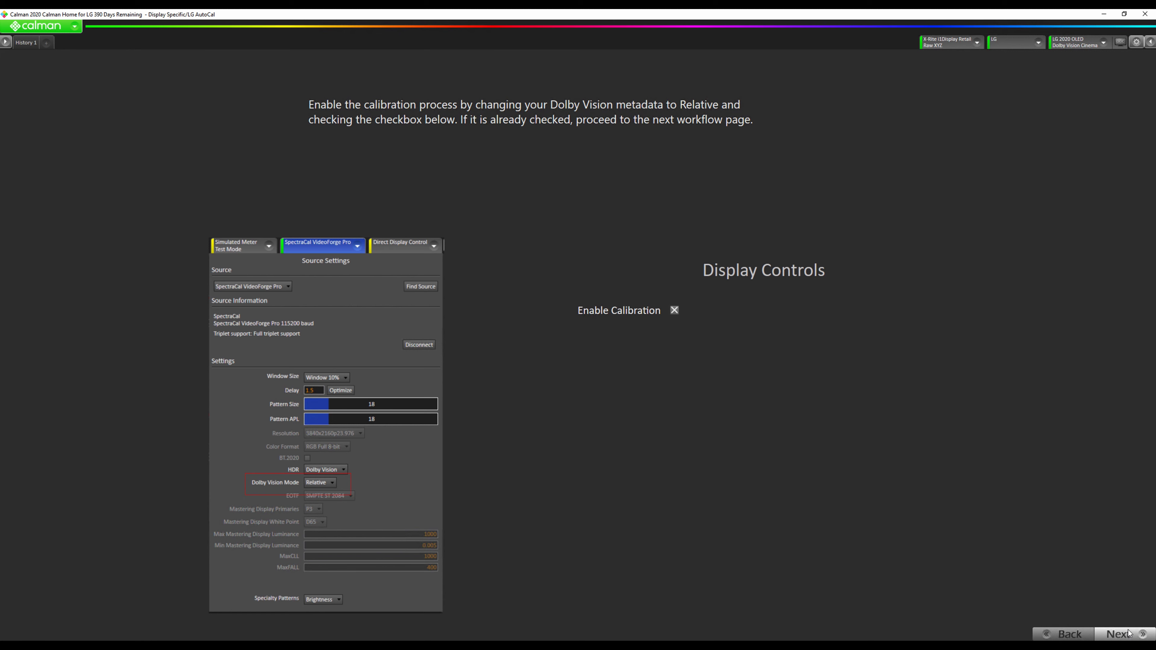